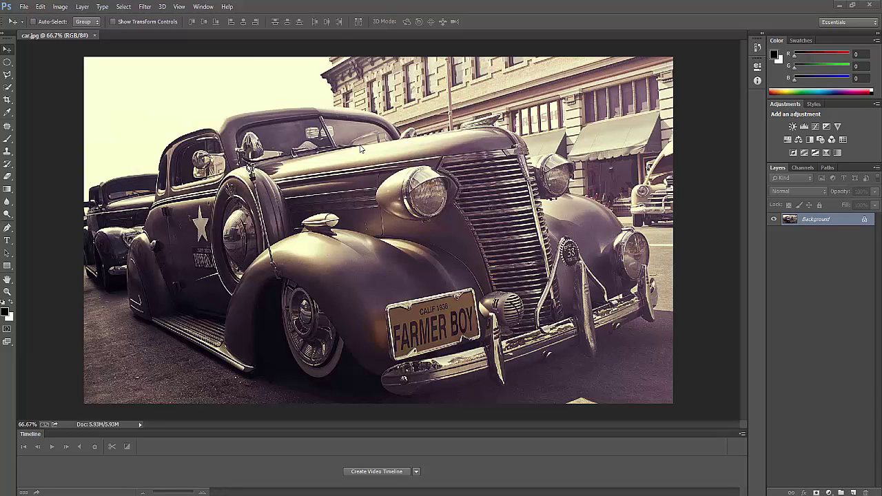
# Uncheck Timeline in the Window menu so the car photo gets more workspace
pyautogui.click(198, 8)
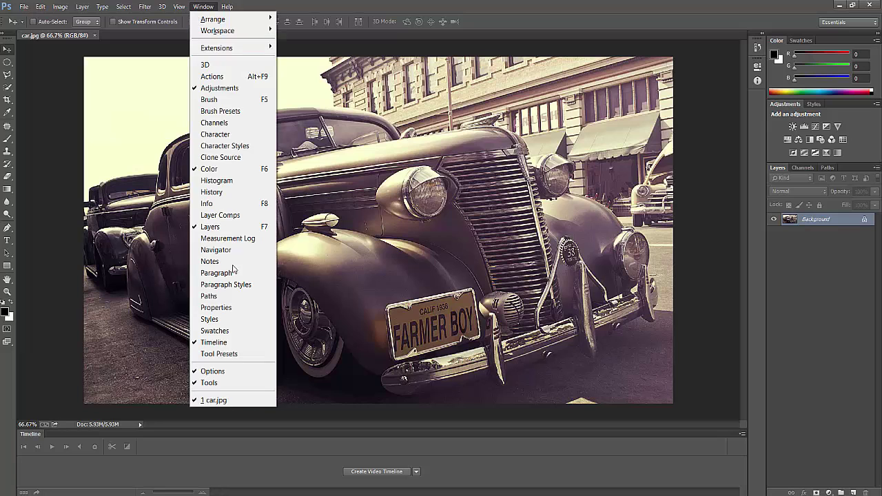
pyautogui.click(214, 342)
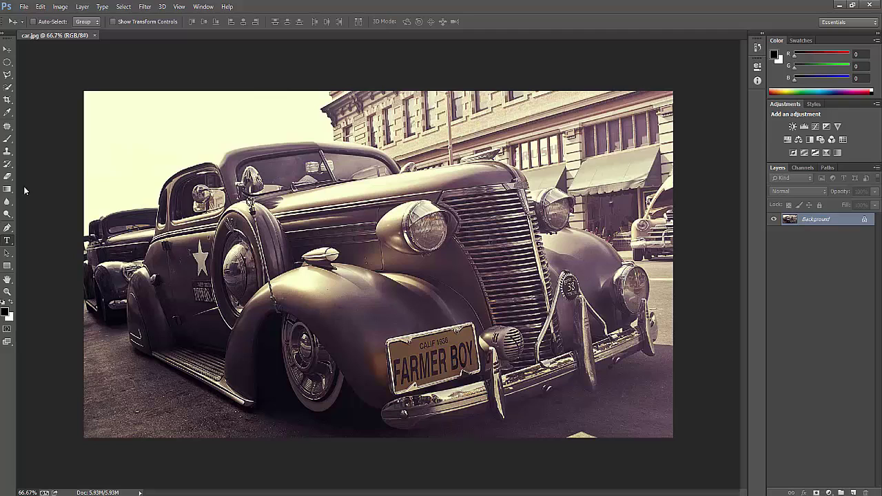
# Add a 56 pt text layer on the building facade with the '© 2015' line and the creator's name
pyautogui.click(5, 253)
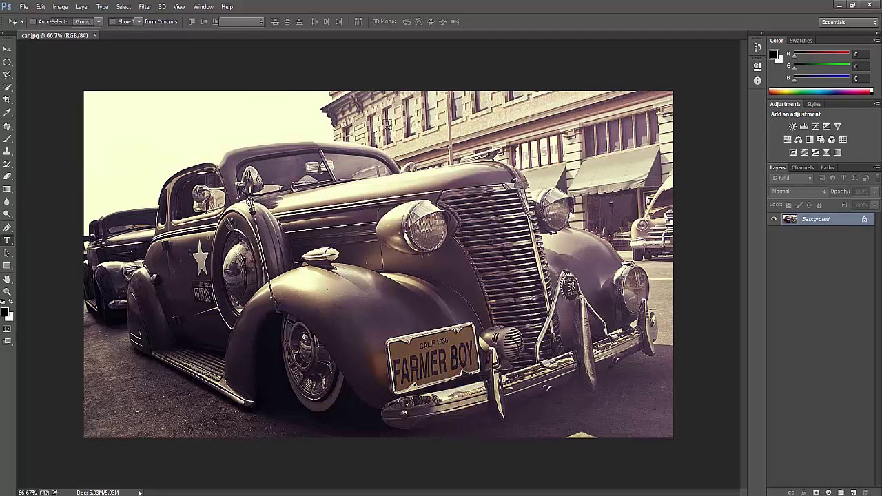
pyautogui.click(468, 128)
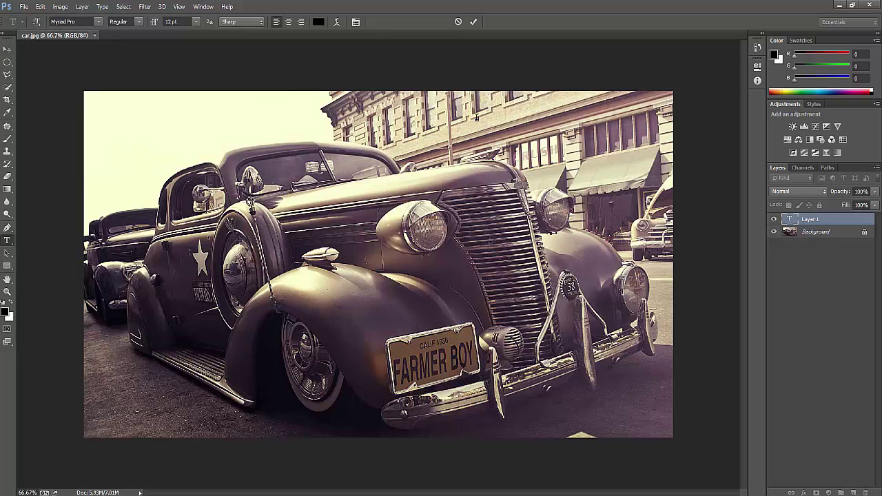
pyautogui.click(197, 21)
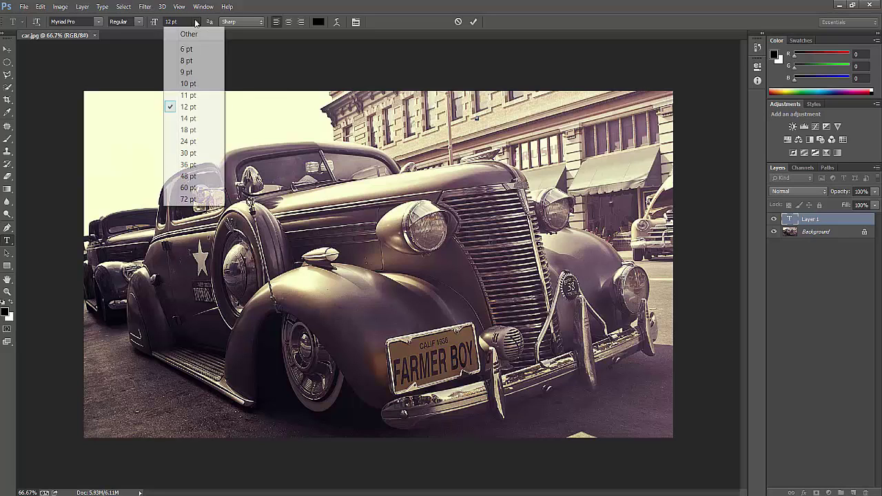
pyautogui.click(203, 144)
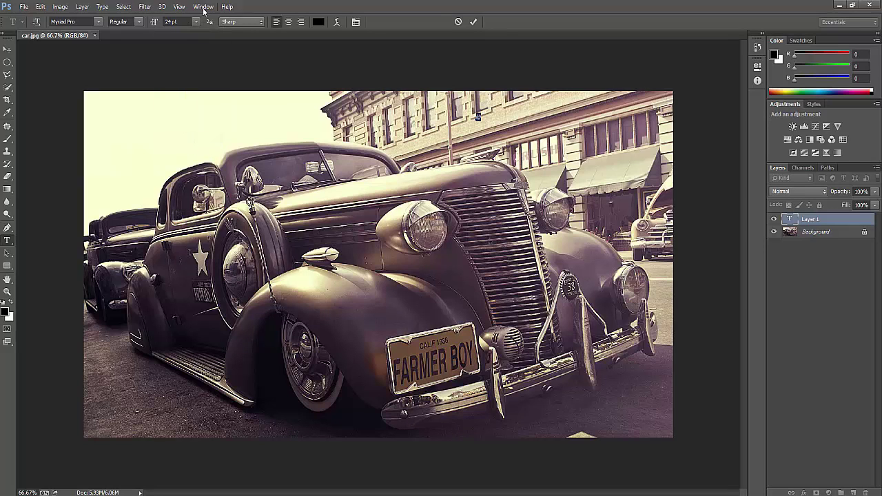
pyautogui.click(173, 21)
pyautogui.write('56')
pyautogui.press('Return')
pyautogui.write('2015 Techy Vicky')
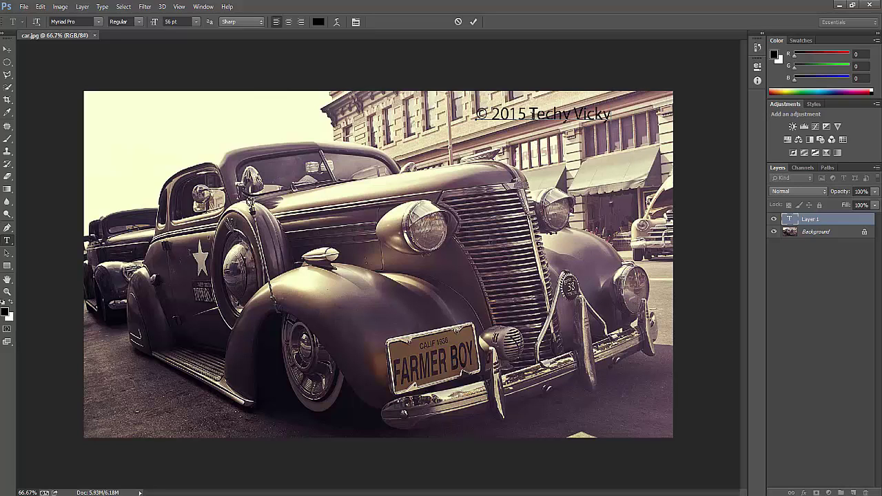
# Try Bold Condensed on the watermark text, then return it to Regular weight
pyautogui.moveTo(474, 113); pyautogui.dragTo(611, 114)
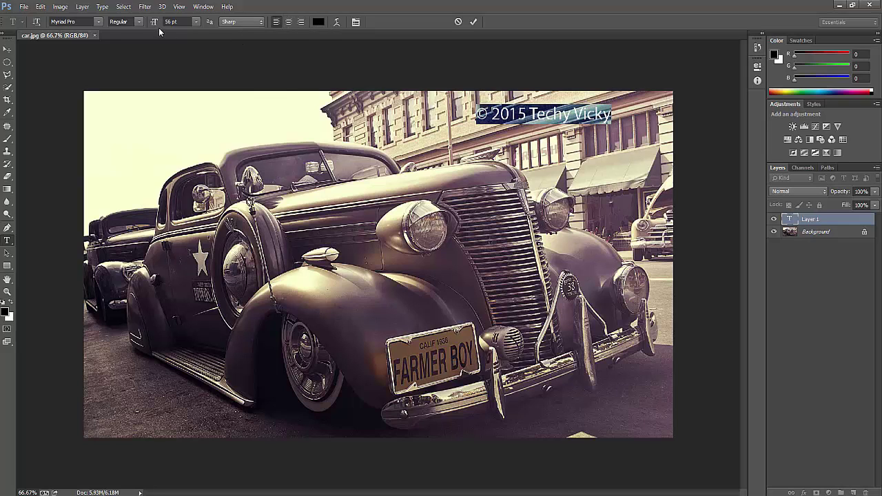
pyautogui.click(136, 22)
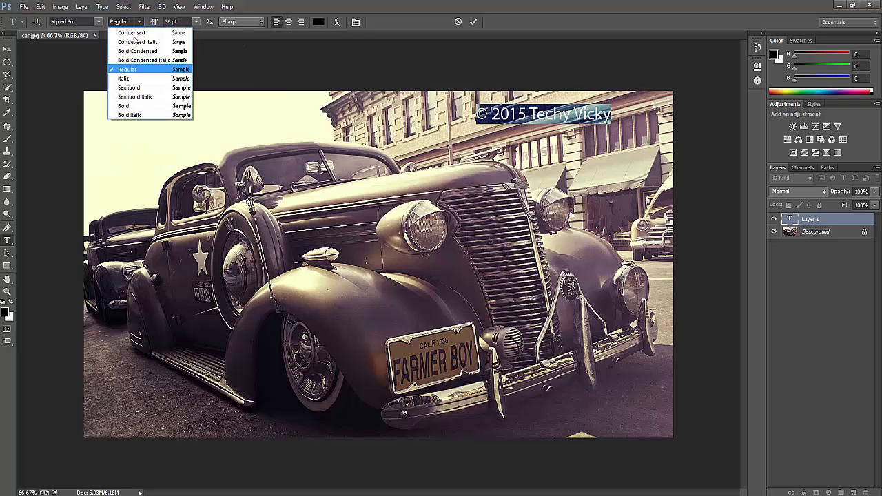
pyautogui.click(146, 51)
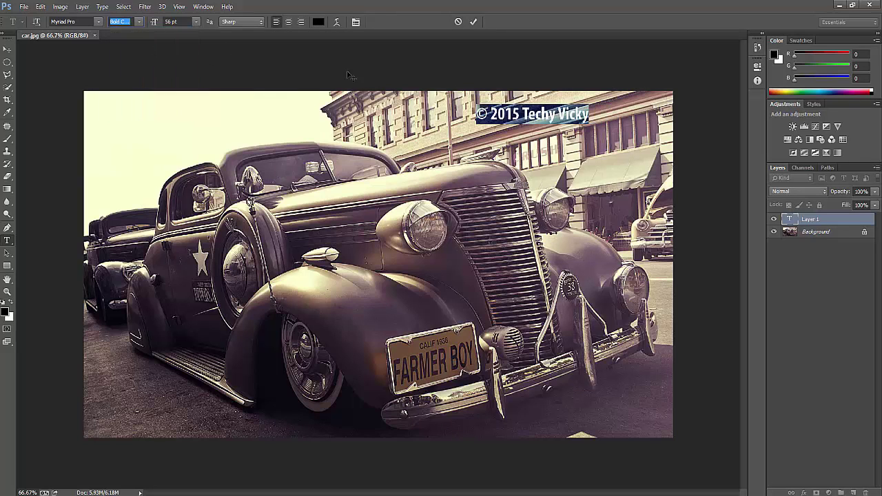
pyautogui.click(139, 23)
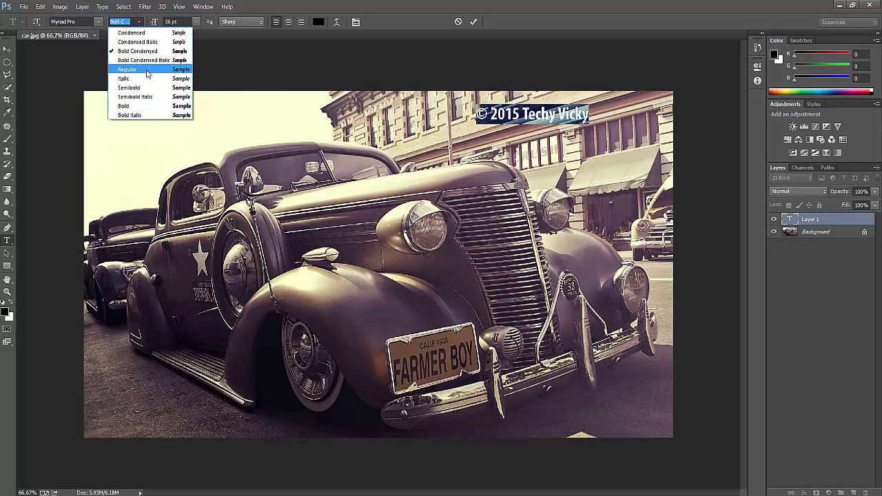
pyautogui.click(147, 70)
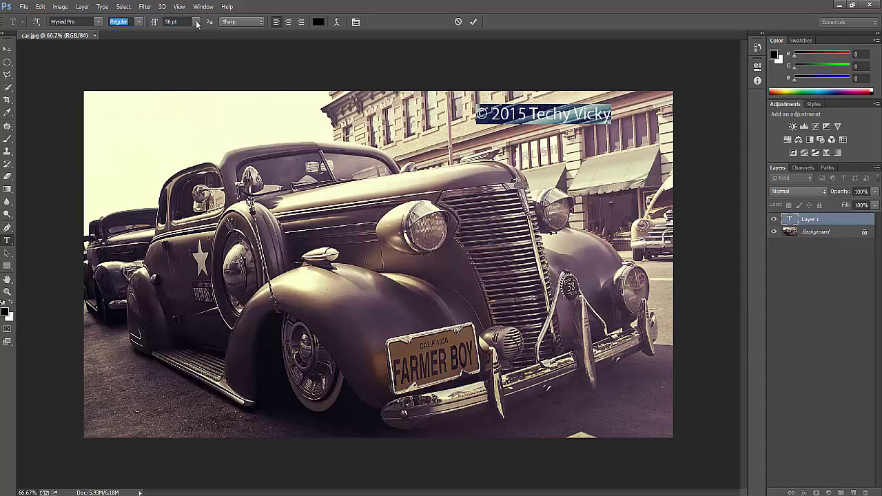
# Enlarge the watermark text to 67 pt and reselect the whole line
pyautogui.moveTo(154, 22); pyautogui.dragTo(165, 22)
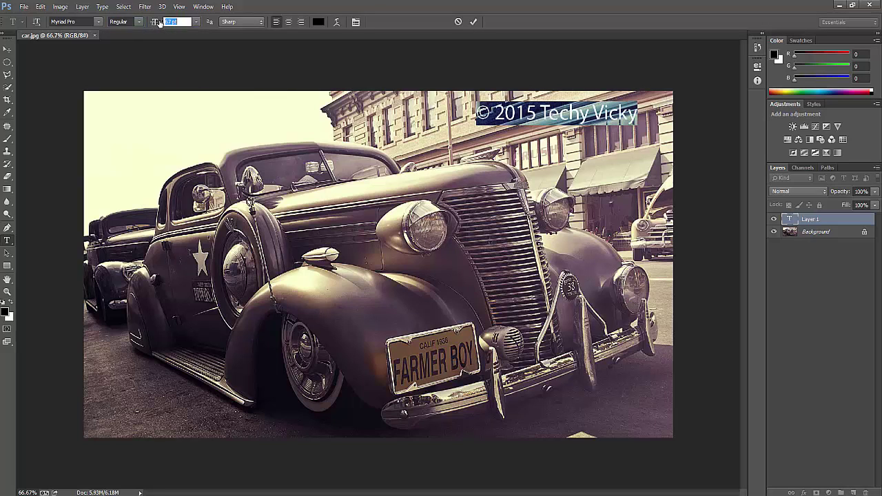
pyautogui.click(525, 116)
pyautogui.click(477, 116)
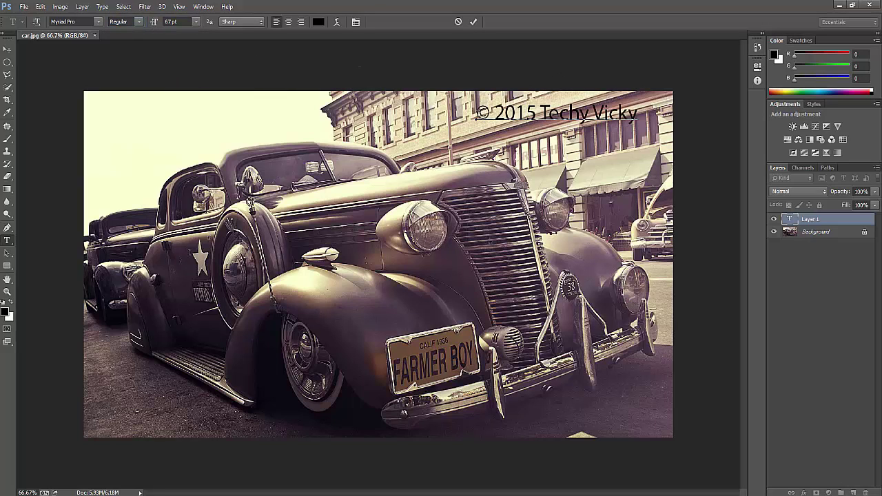
pyautogui.moveTo(477, 115); pyautogui.dragTo(660, 116)
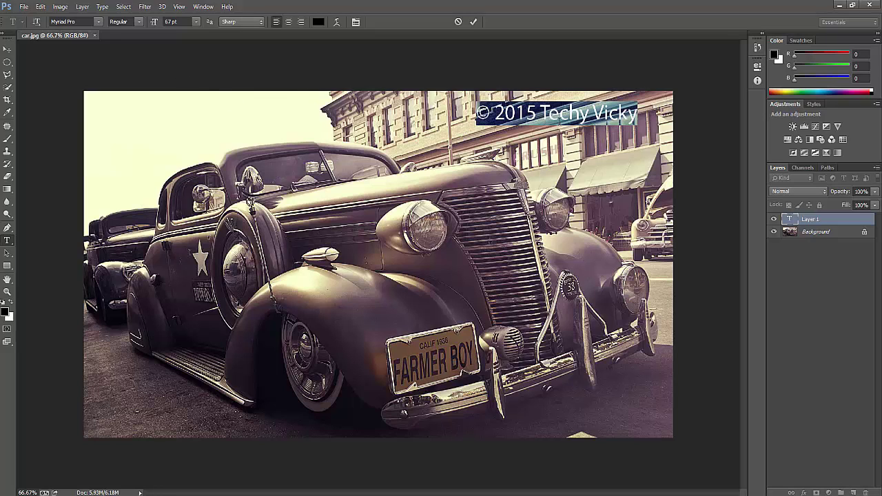
pyautogui.click(560, 116)
pyautogui.moveTo(476, 116); pyautogui.dragTo(644, 116)
# Commit the text and add a Drop Shadow layer style to the watermark
pyautogui.click(807, 219)
pyautogui.click(803, 493)
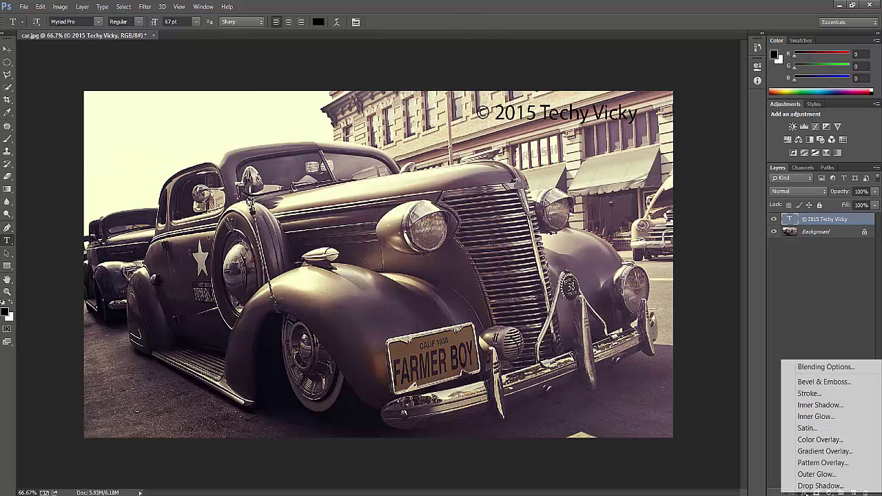
pyautogui.click(810, 483)
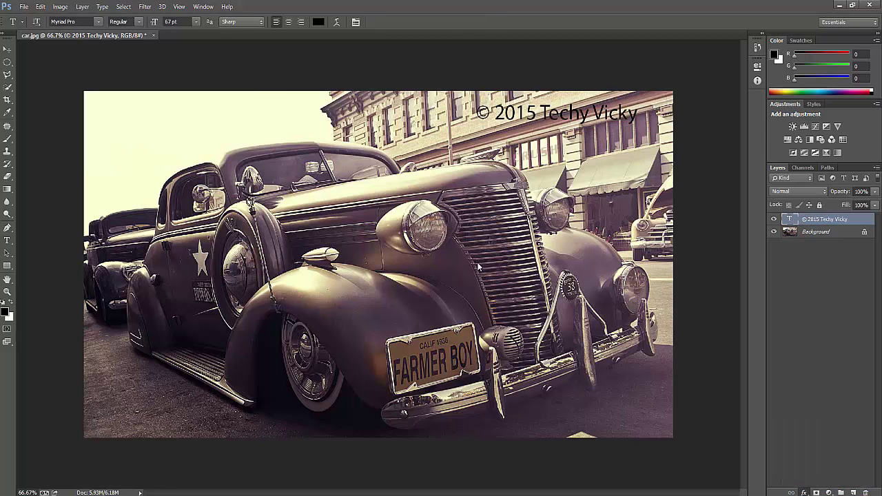
# Set the shadow angle to -112° and adjust its distance, keeping opacity at 75%; show Blending Options
pyautogui.moveTo(551, 115); pyautogui.dragTo(286, 114)
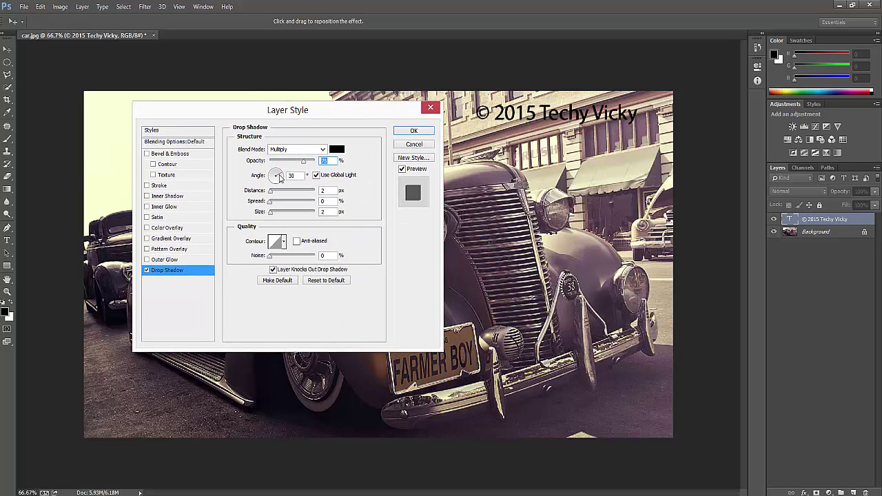
pyautogui.moveTo(279, 178)
pyautogui.mouseDown()
pyautogui.moveTo(276, 186)
pyautogui.moveTo(266, 178)
pyautogui.moveTo(287, 184)
pyautogui.mouseUp()
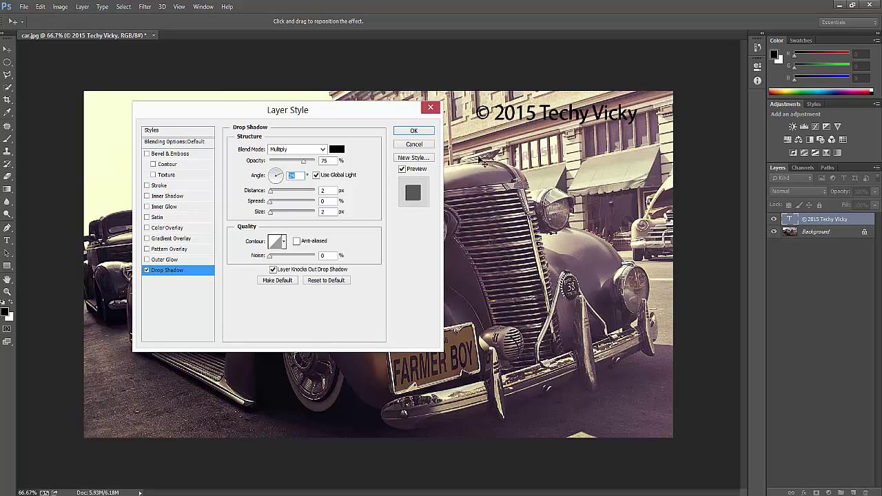
pyautogui.moveTo(271, 195)
pyautogui.mouseDown()
pyautogui.moveTo(279, 197)
pyautogui.moveTo(271, 196)
pyautogui.moveTo(288, 184)
pyautogui.moveTo(268, 191)
pyautogui.mouseUp()
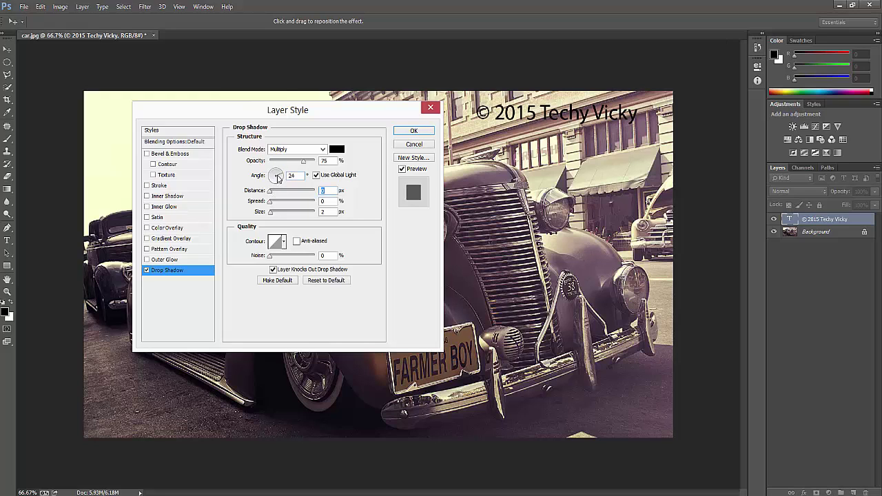
pyautogui.moveTo(303, 162); pyautogui.dragTo(276, 164)
pyautogui.hotkey('ctrl', 'z')
pyautogui.click(178, 141)
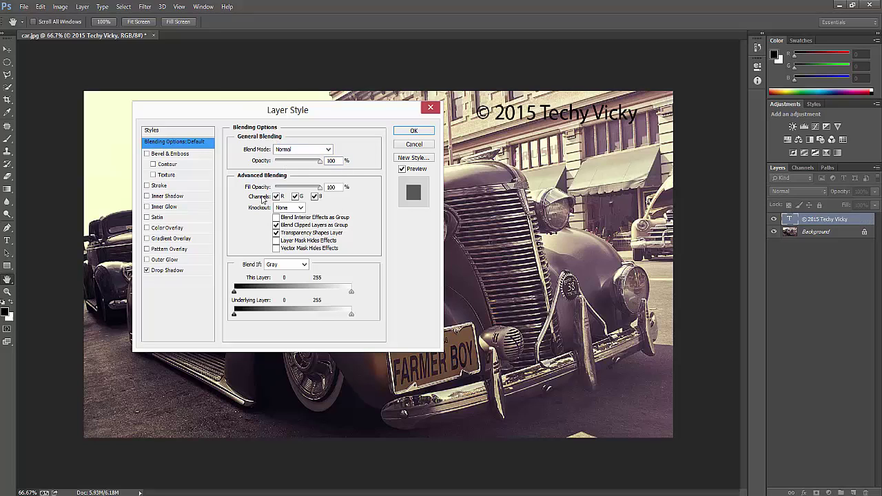
# Lower the watermark's fill opacity to 68% while keeping the layer opacity up
pyautogui.moveTo(319, 161); pyautogui.dragTo(307, 161)
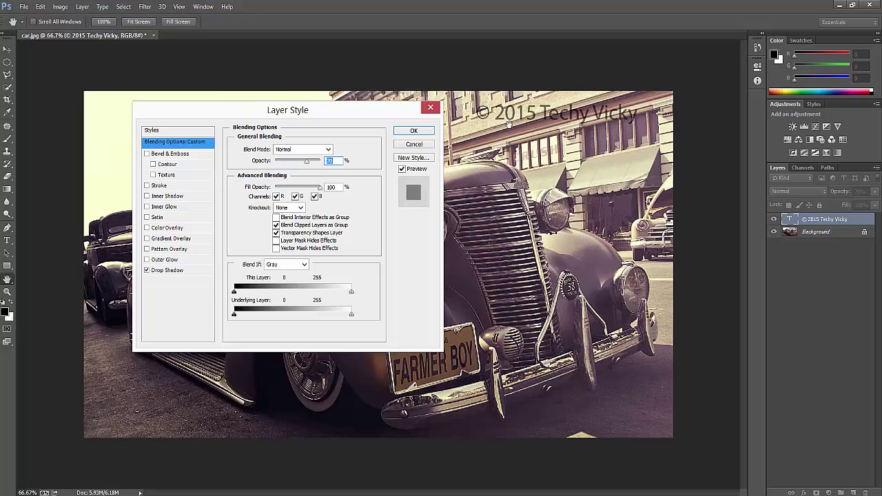
pyautogui.moveTo(320, 188); pyautogui.dragTo(303, 192)
pyautogui.moveTo(307, 160); pyautogui.dragTo(306, 191)
# Save the styling as a new style named 'copyright' and apply the layer style
pyautogui.click(416, 158)
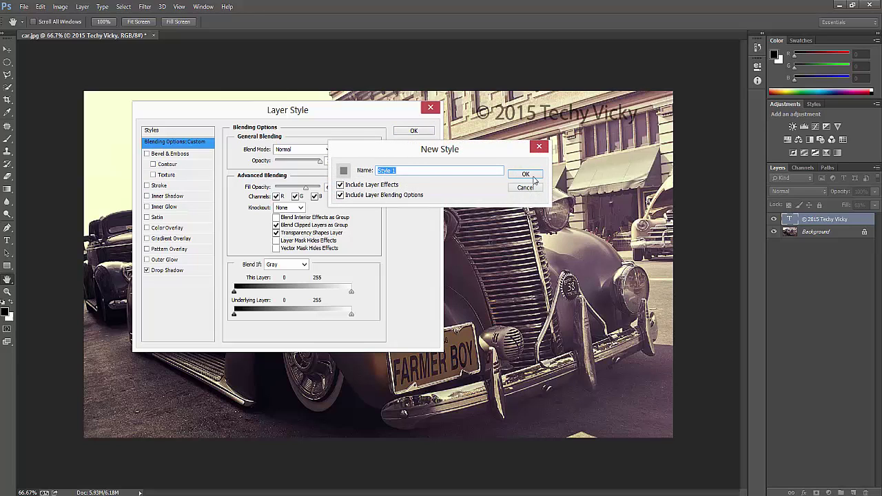
pyautogui.click(527, 175)
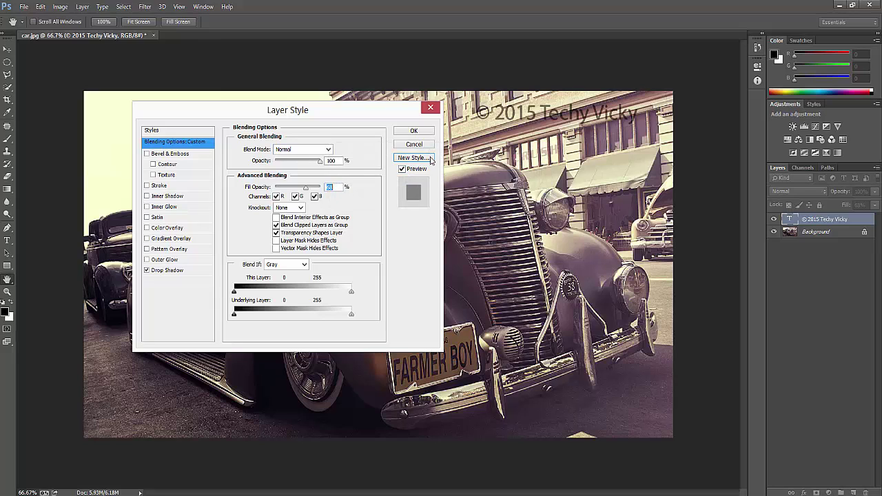
pyautogui.click(425, 158)
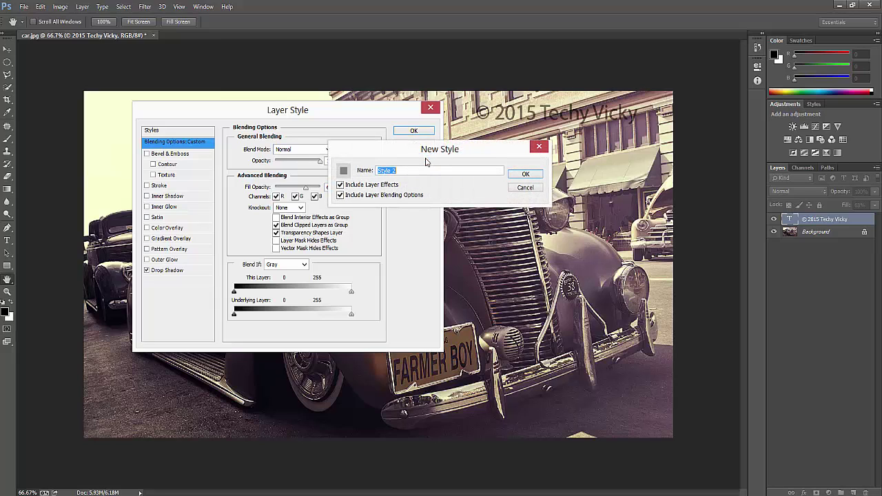
pyautogui.write('copyright')
pyautogui.press('Return')
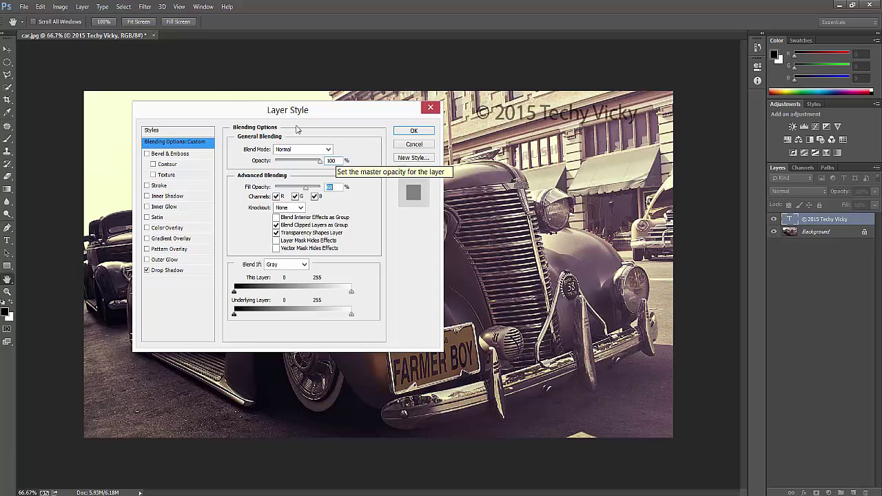
pyautogui.click(416, 132)
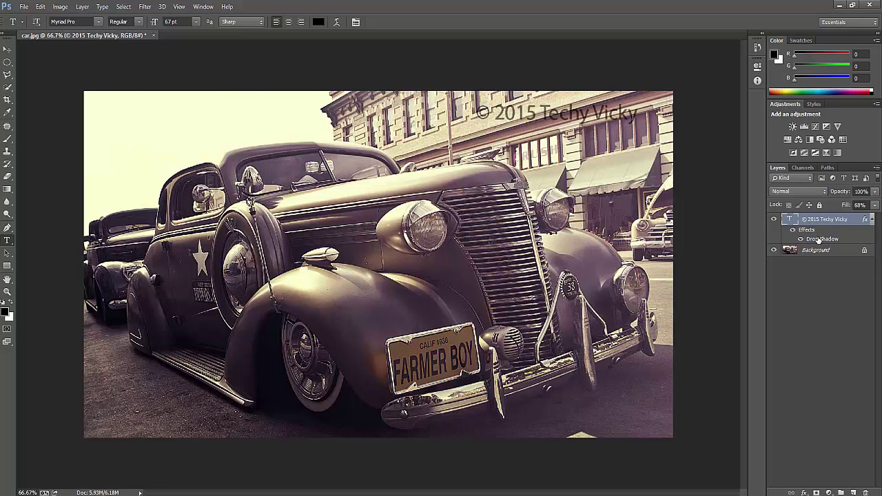
# Drag the watermark from the facade onto the car's hood above the grille
pyautogui.click(12, 52)
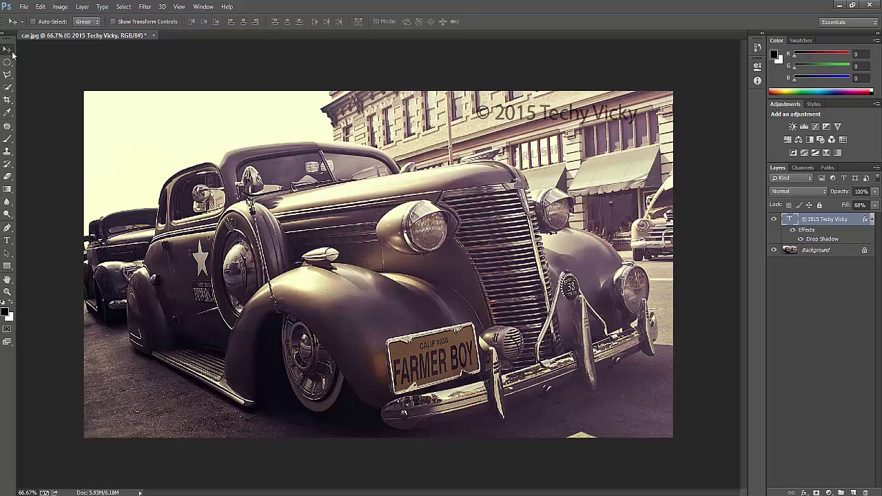
pyautogui.moveTo(550, 120); pyautogui.dragTo(162, 433)
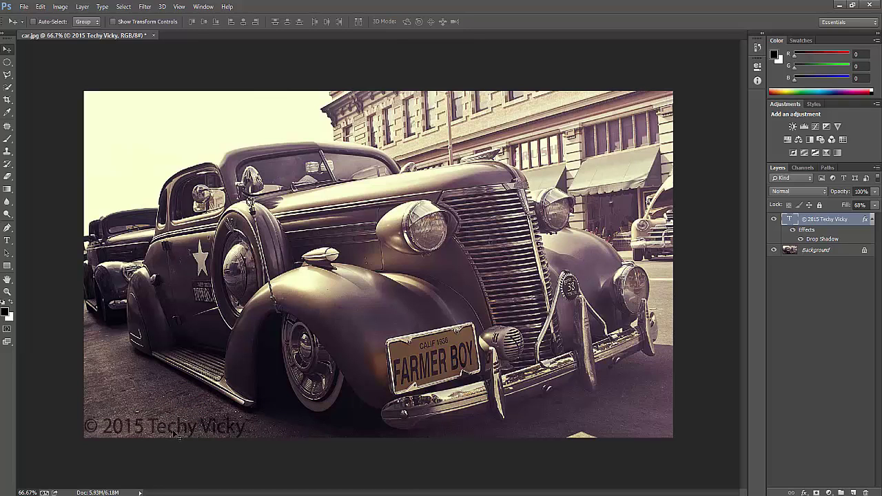
pyautogui.moveTo(178, 435); pyautogui.dragTo(597, 424)
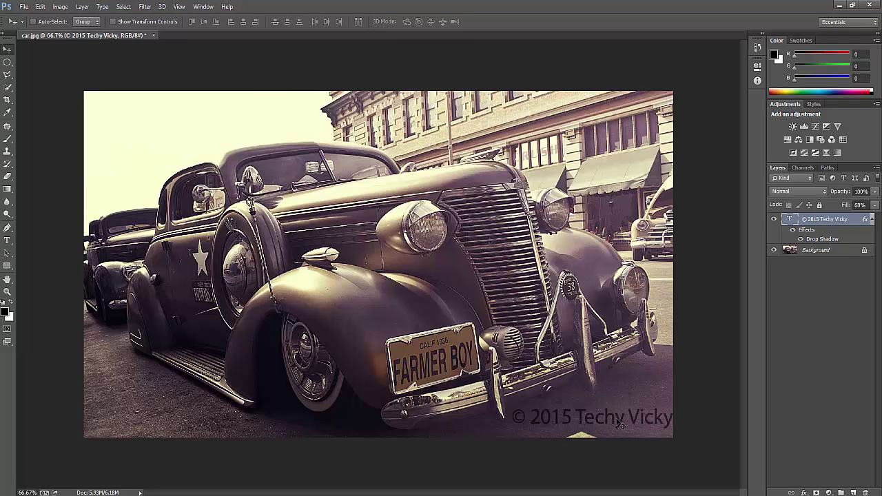
pyautogui.moveTo(618, 423); pyautogui.dragTo(412, 196)
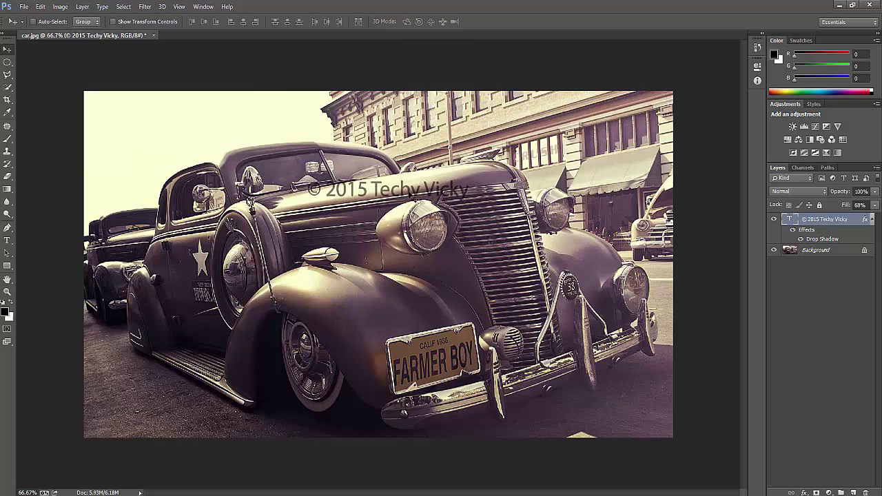
# Free-transform the watermark, skewing it to about -8° along the hood's slope
pyautogui.hotkey('ctrl', 't')
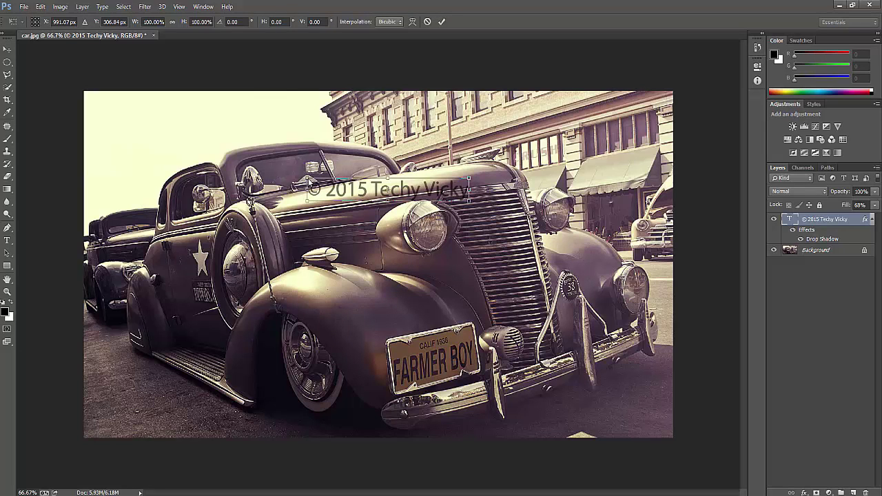
pyautogui.moveTo(309, 183); pyautogui.dragTo(298, 187)
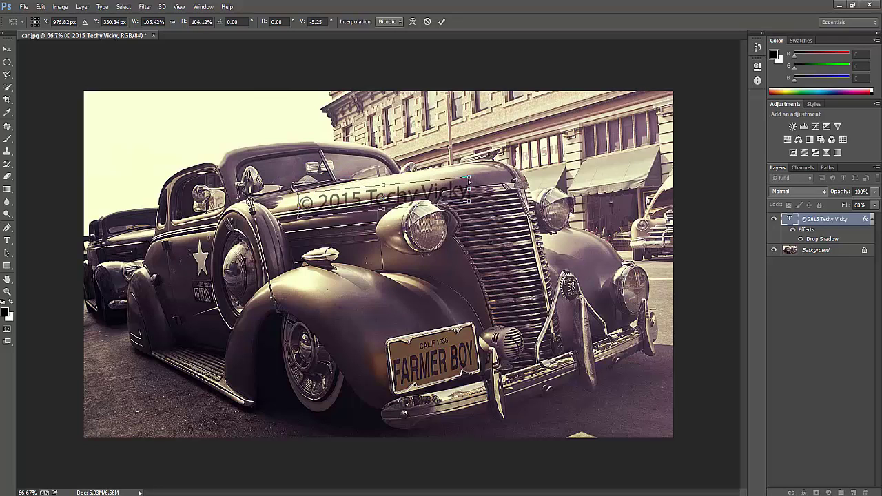
pyautogui.moveTo(469, 180)
pyautogui.mouseDown()
pyautogui.moveTo(468, 164)
pyautogui.moveTo(471, 183)
pyautogui.moveTo(466, 176)
pyautogui.mouseUp()
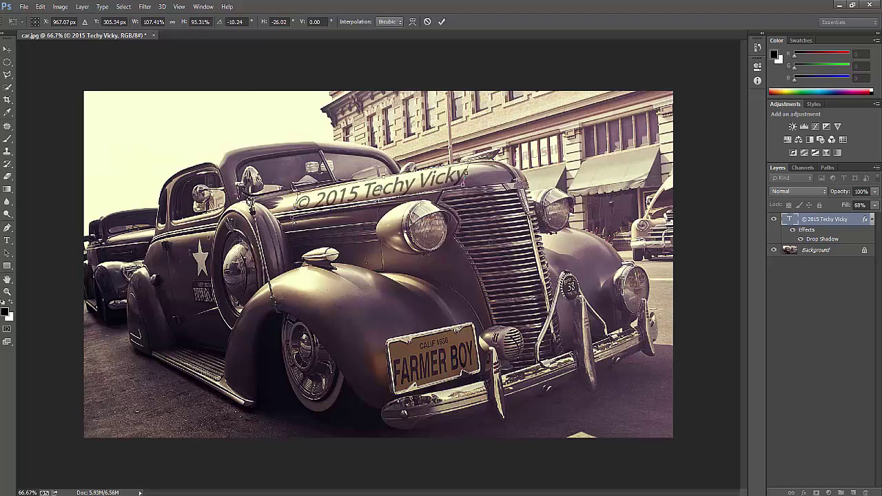
pyautogui.moveTo(295, 218); pyautogui.dragTo(301, 195)
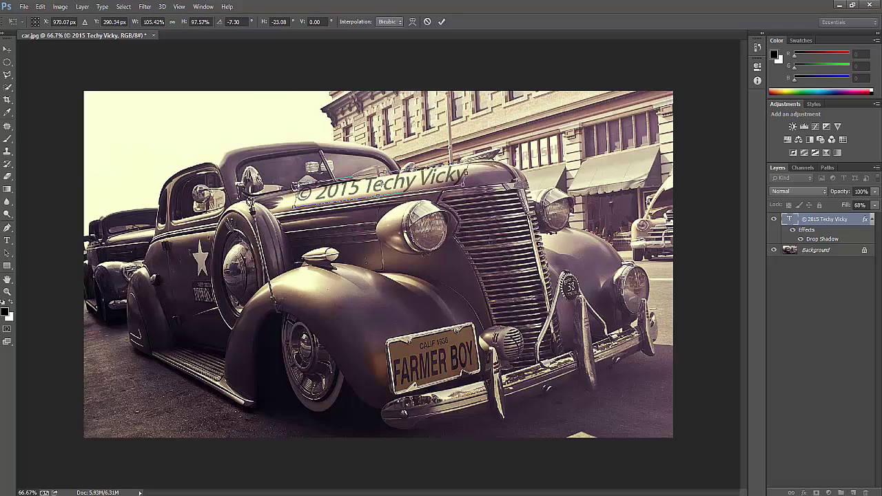
pyautogui.moveTo(298, 197)
pyautogui.mouseDown()
pyautogui.moveTo(303, 184)
pyautogui.moveTo(297, 205)
pyautogui.mouseUp()
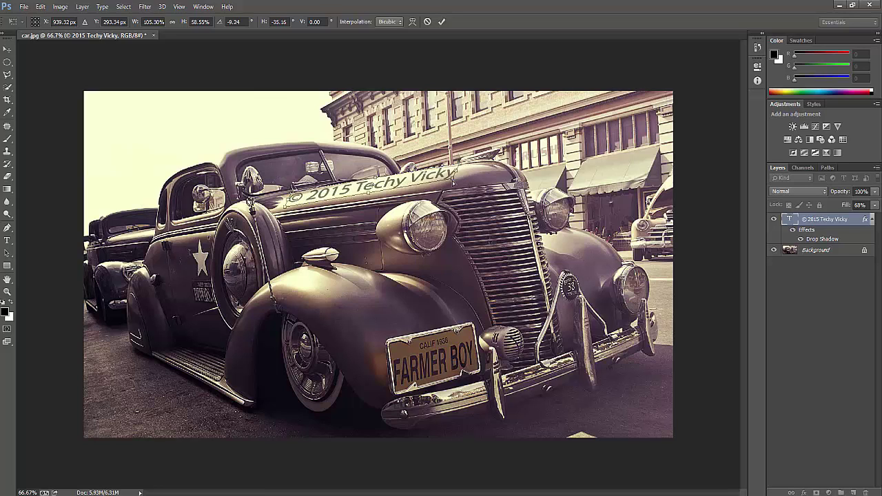
pyautogui.moveTo(452, 181); pyautogui.dragTo(455, 174)
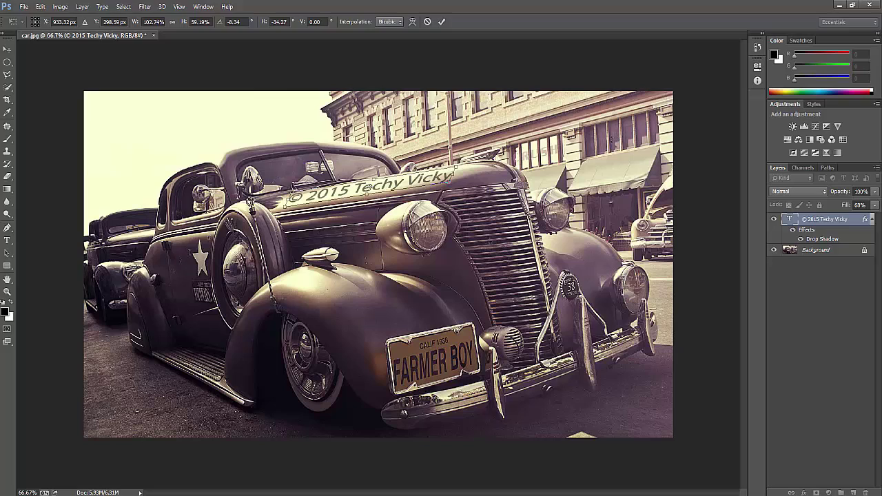
# Commit the Free Transform so the skewed watermark stays fixed on the hood
pyautogui.press('Return')
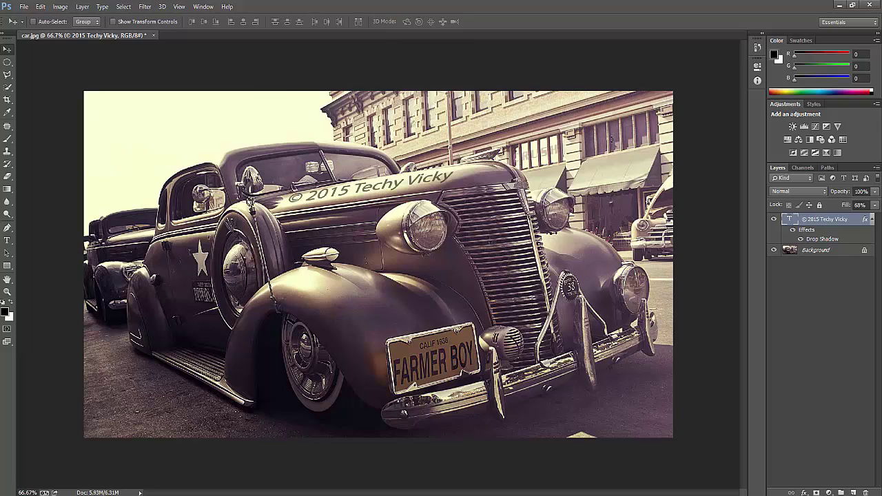
pyautogui.click(610, 139)
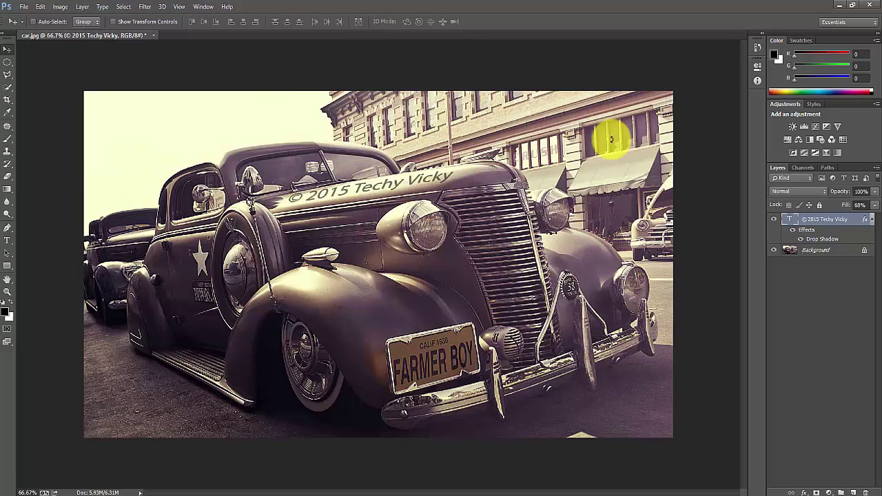